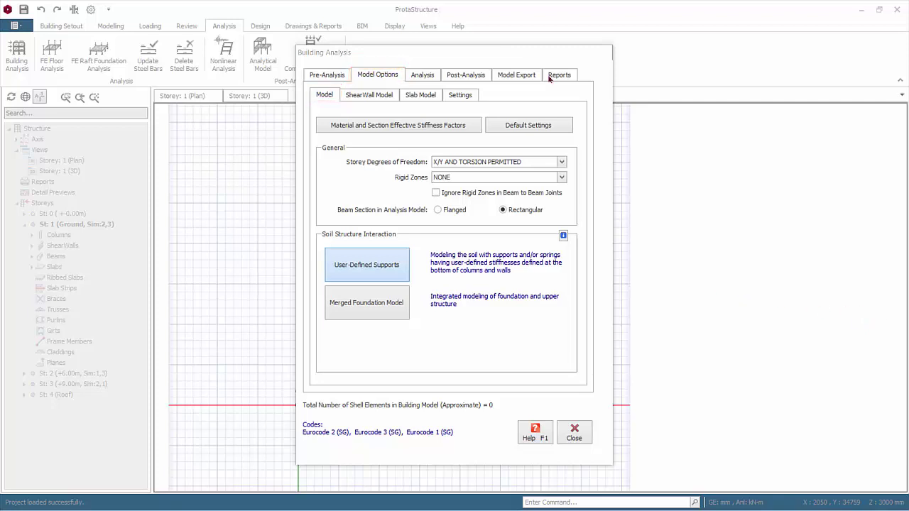
- Review member stiffness factors, keeping storey freedom X/Y and torsion permitted and rigid zones NONE
left_click(449, 126)
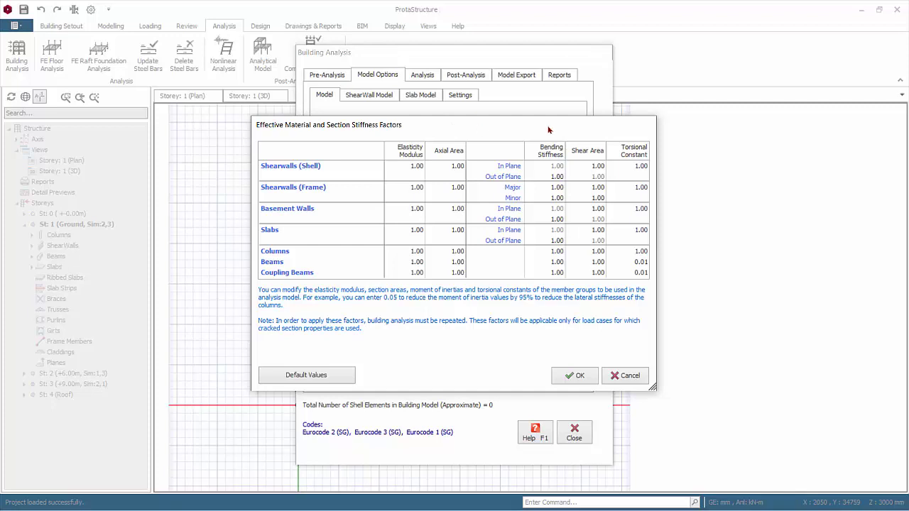
left_click(628, 380)
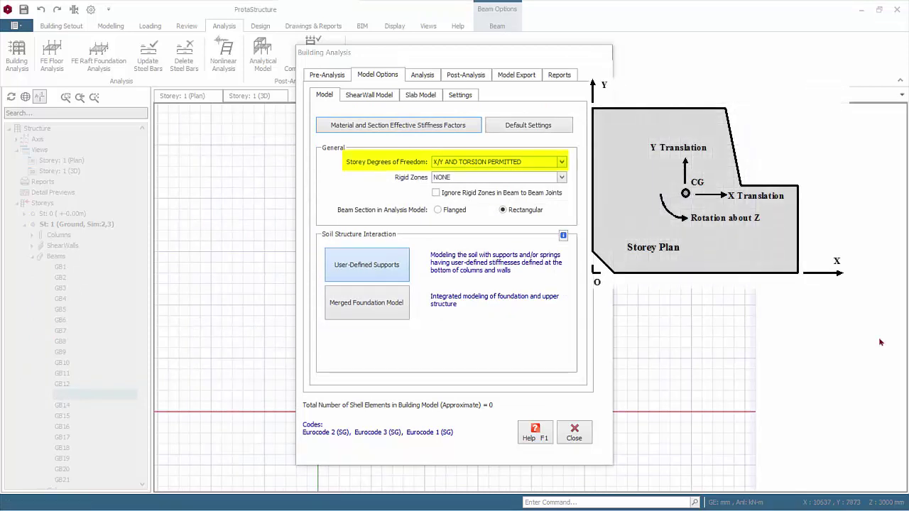
left_click(562, 163)
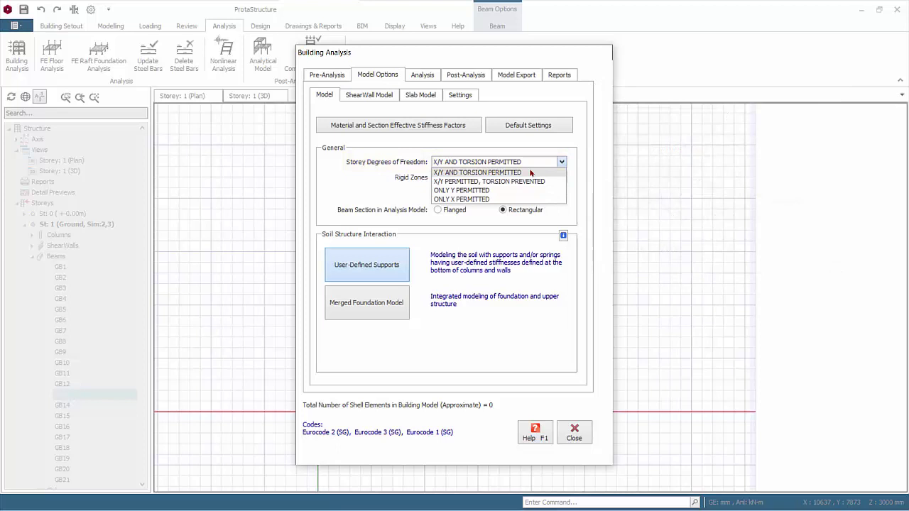
left_click(530, 172)
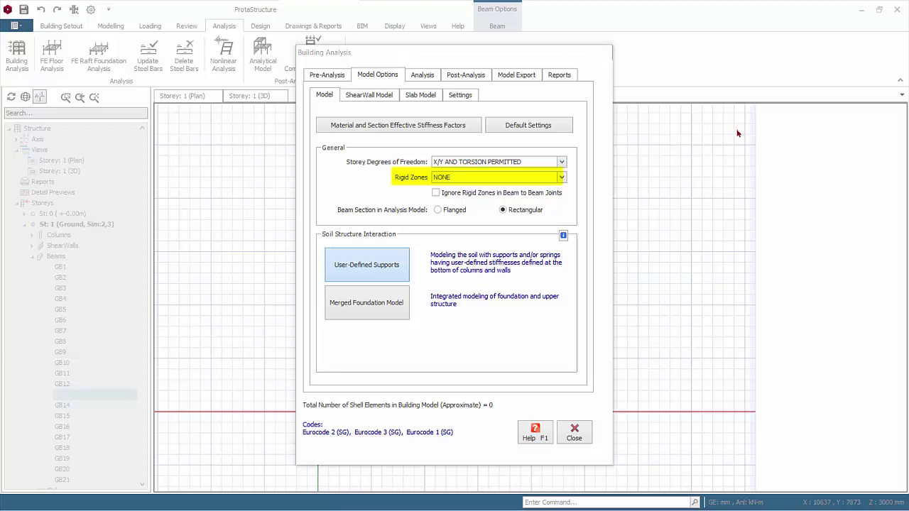
left_click(562, 178)
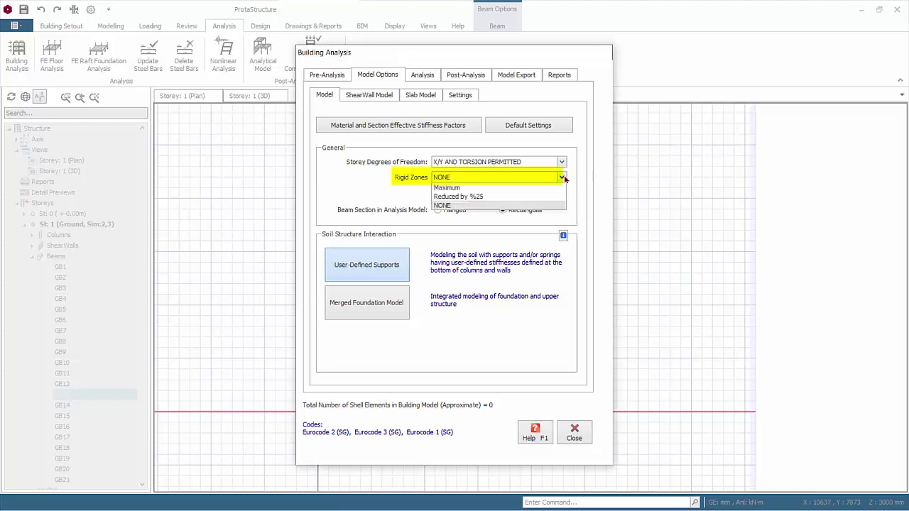
left_click(534, 206)
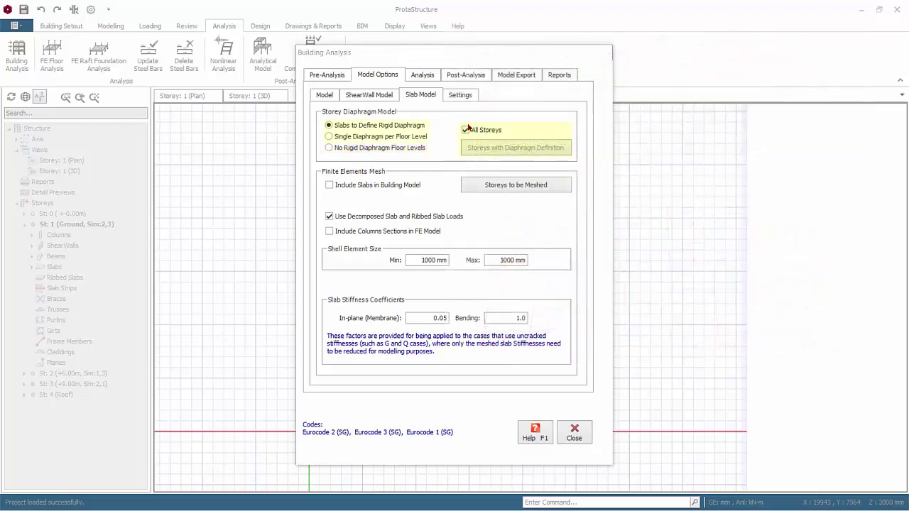
- Check the Storeys with Diaphragm Definition list, then restore the diaphragm to All Storeys
left_click(466, 130)
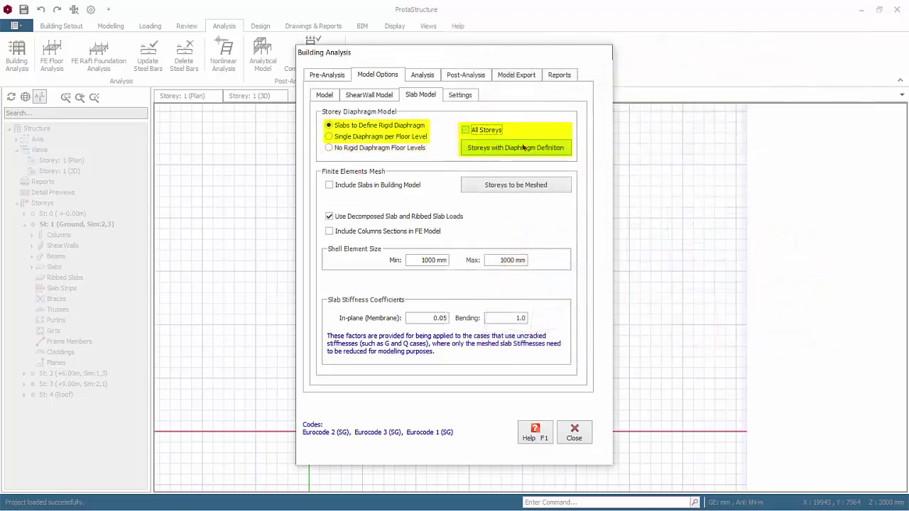
left_click(563, 149)
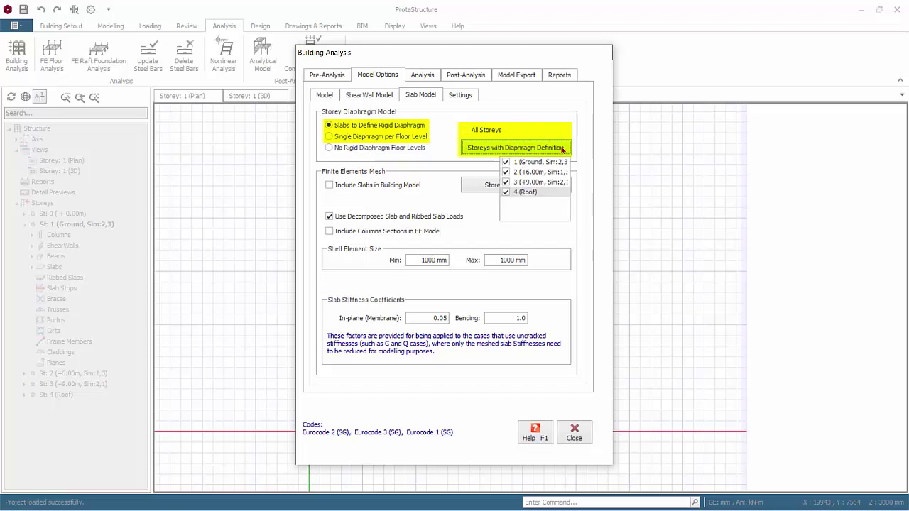
left_click(562, 149)
left_click(465, 130)
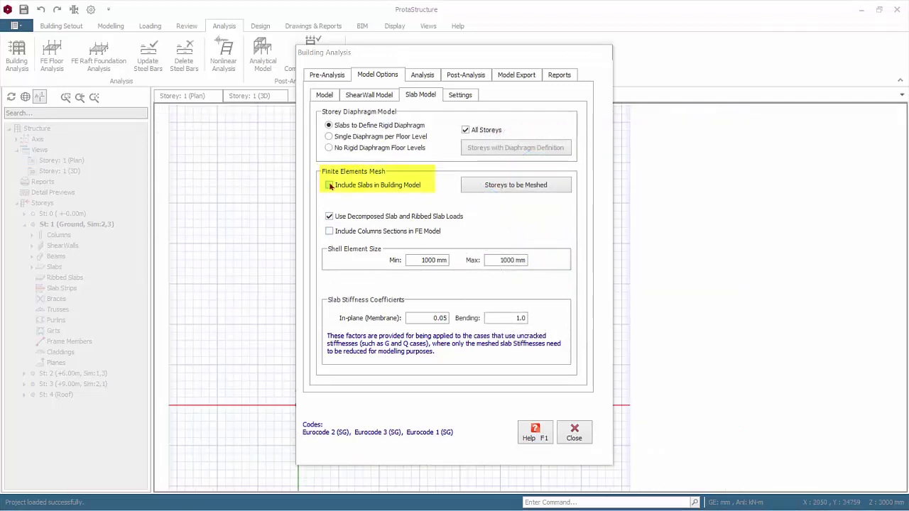
left_click(329, 185)
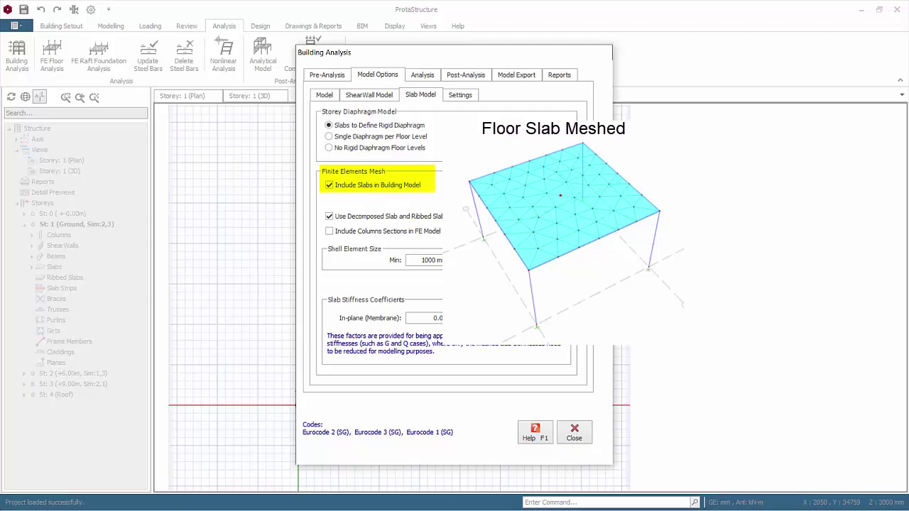
left_click(435, 185)
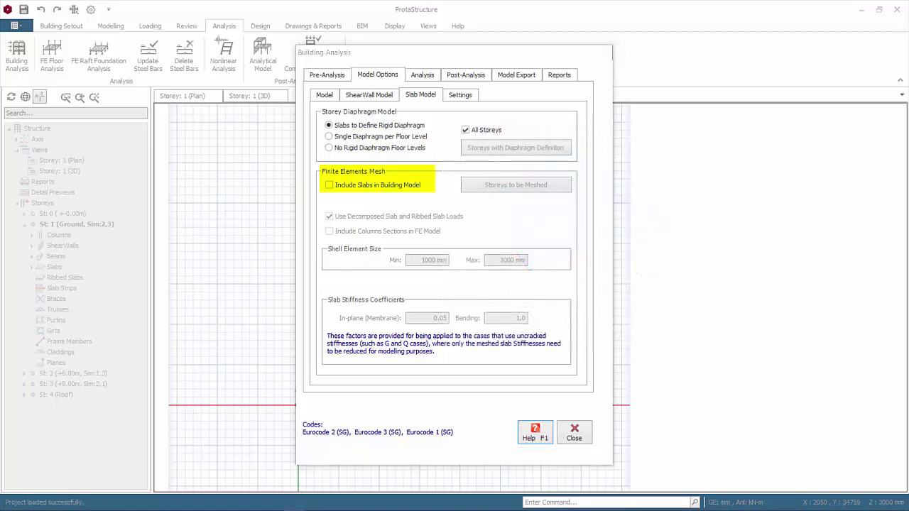
left_click(329, 185)
left_click(543, 185)
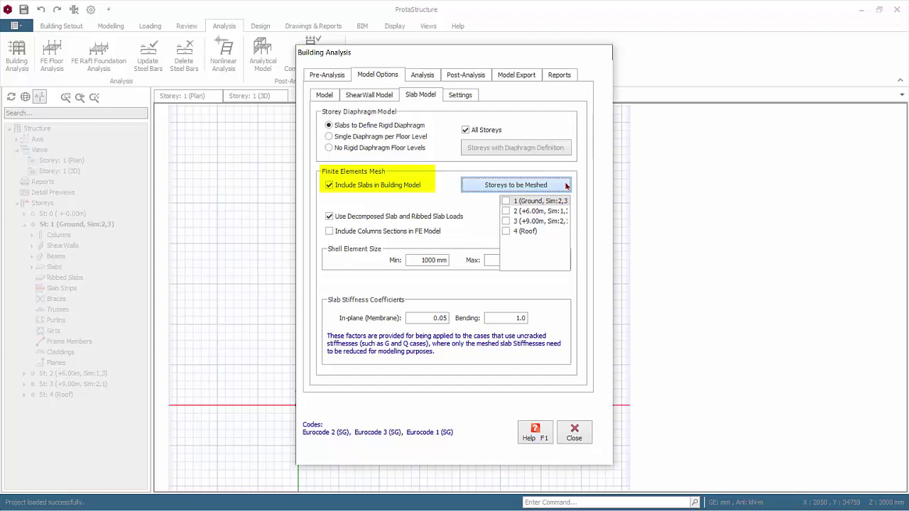
left_click(566, 185)
left_click(380, 184)
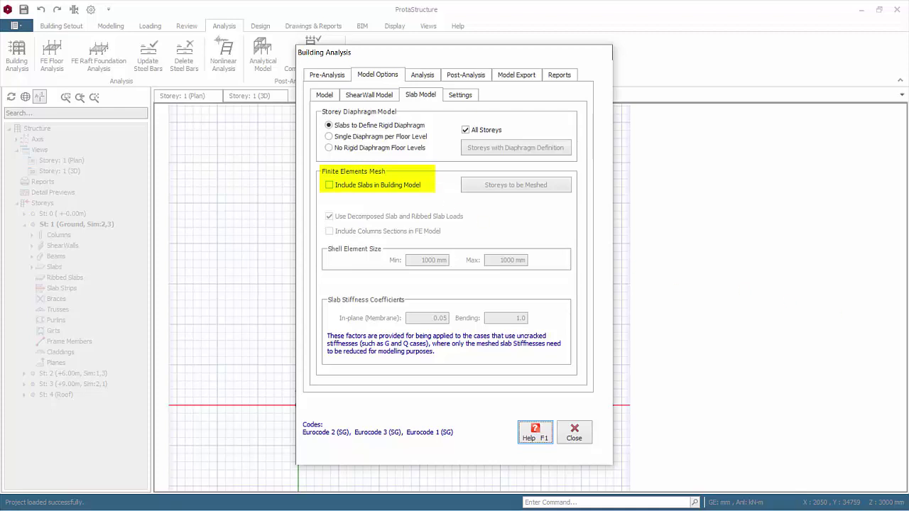
left_click(535, 432)
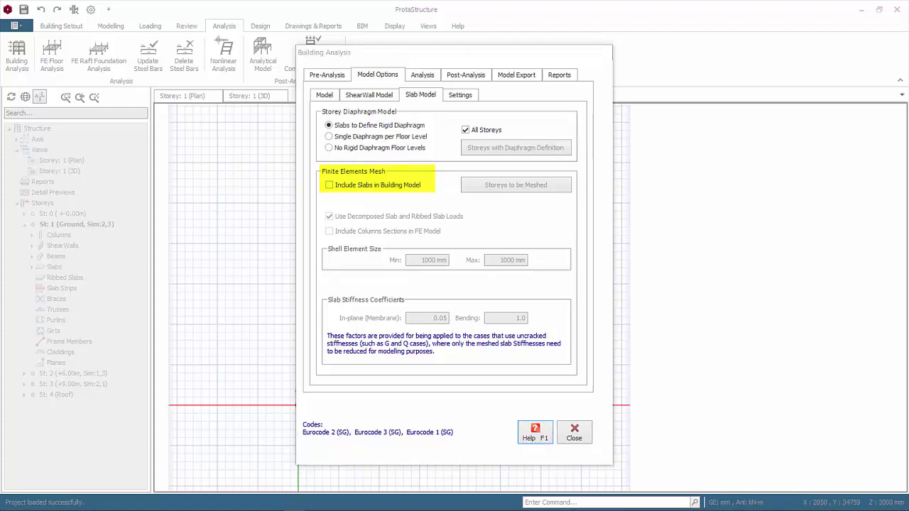